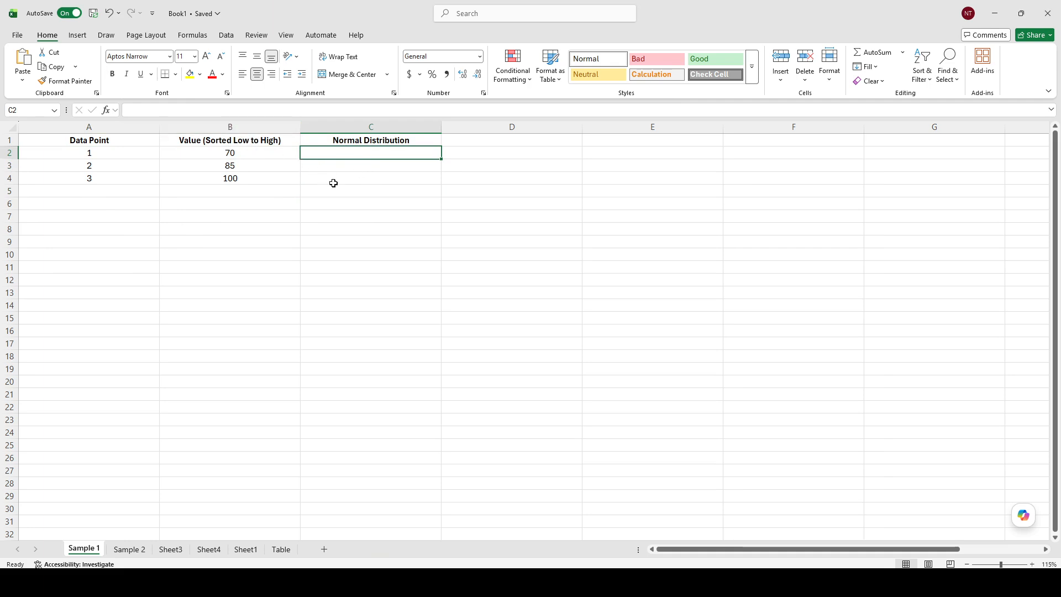
pyautogui.click(369, 194)
pyautogui.click(398, 161)
pyautogui.click(398, 150)
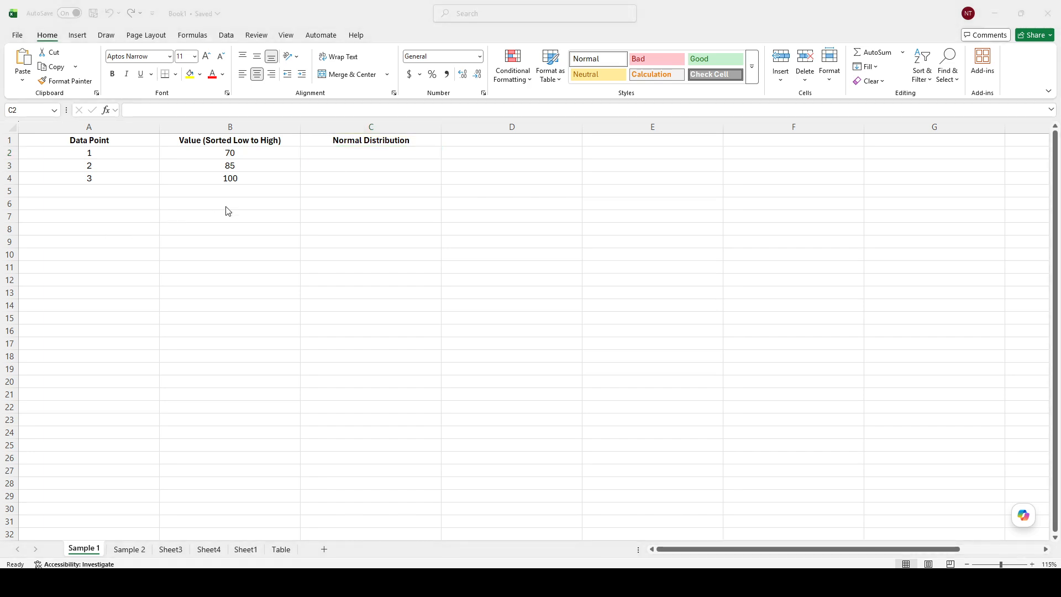
pyautogui.click(346, 167)
pyautogui.click(372, 152)
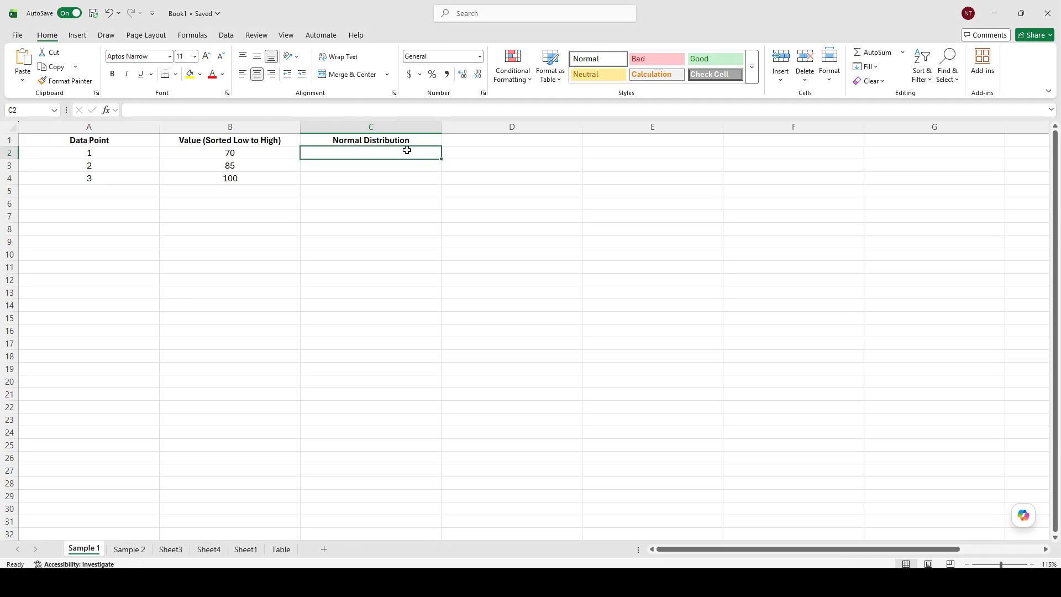
# Paste the formula =NORM.DIST(B2, AVERAGE(B$2:B$4), STDEV.S(B$2:B$4), FALSE) into cell C2 and confirm it.
pyautogui.doubleClick(378, 152)
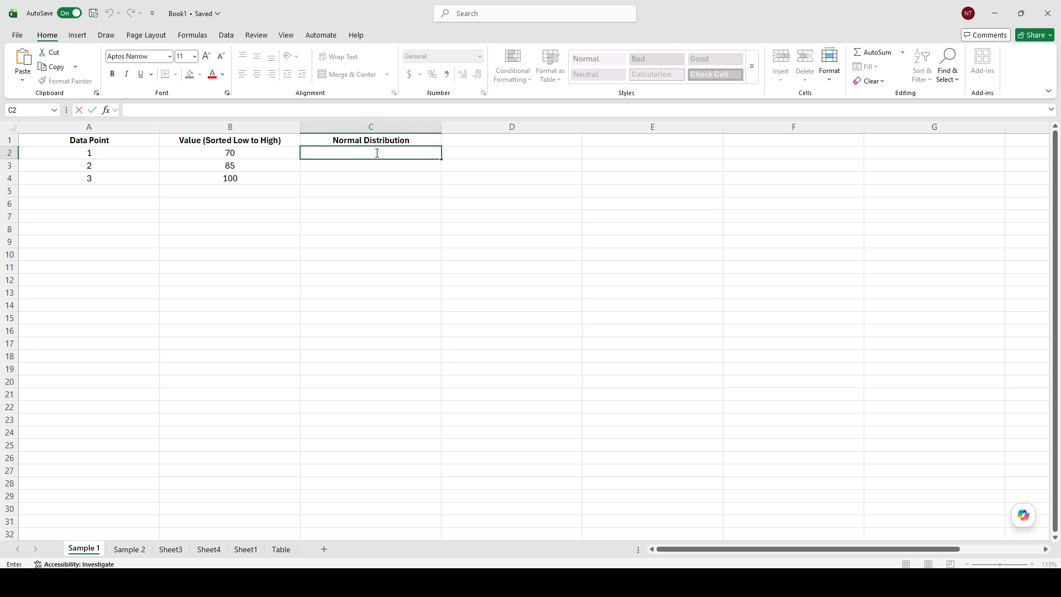
pyautogui.press('Escape')
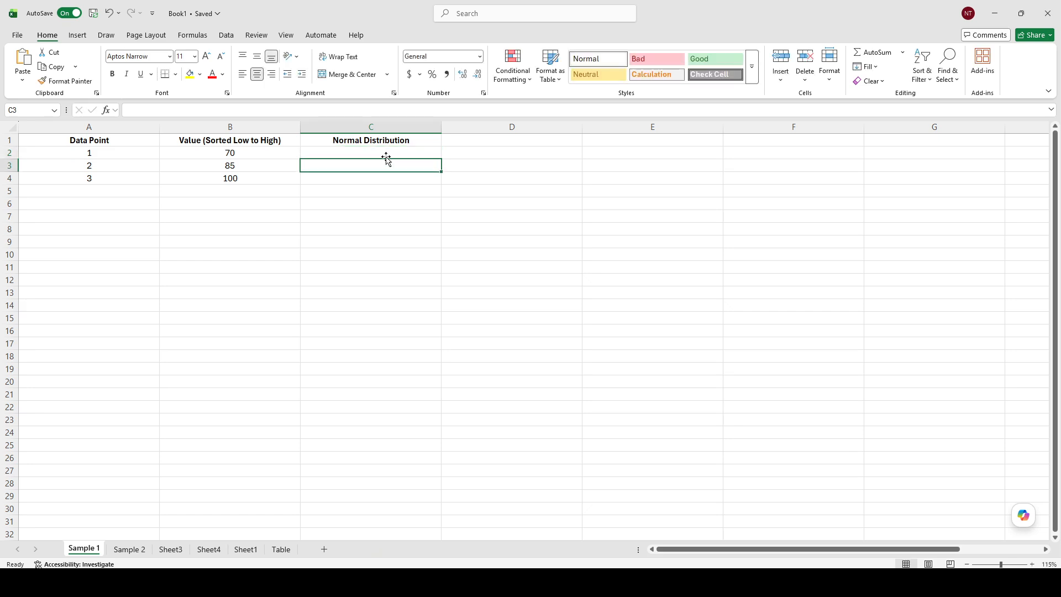
pyautogui.doubleClick(386, 148)
pyautogui.doubleClick(379, 151)
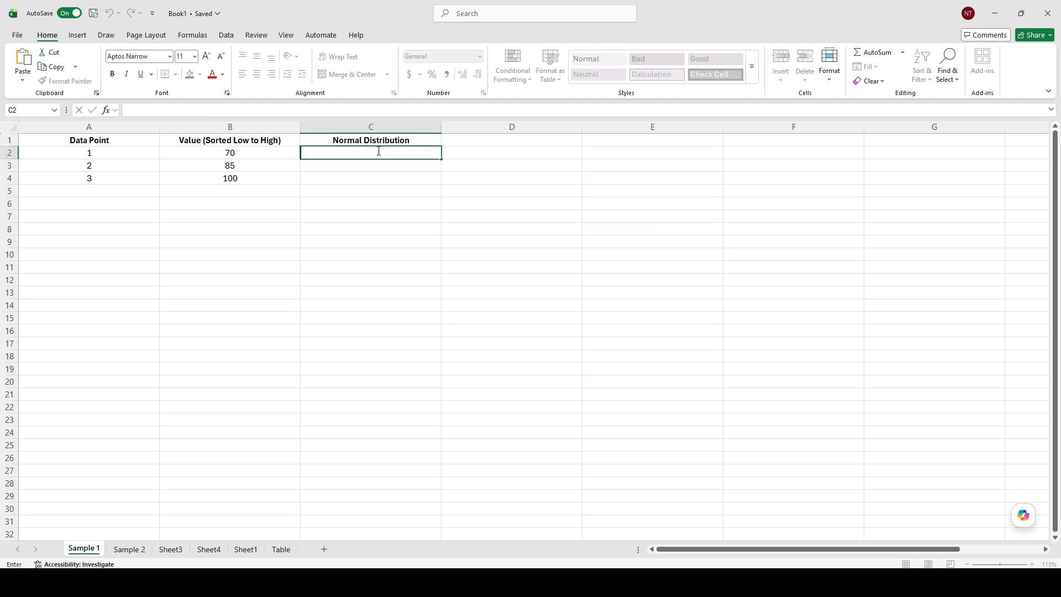
pyautogui.click(381, 154)
pyautogui.write('=NORM.DIST(B2, AVERAGE(B$2:B$4), STDEV.S(B$2:B$4), FALSE)')
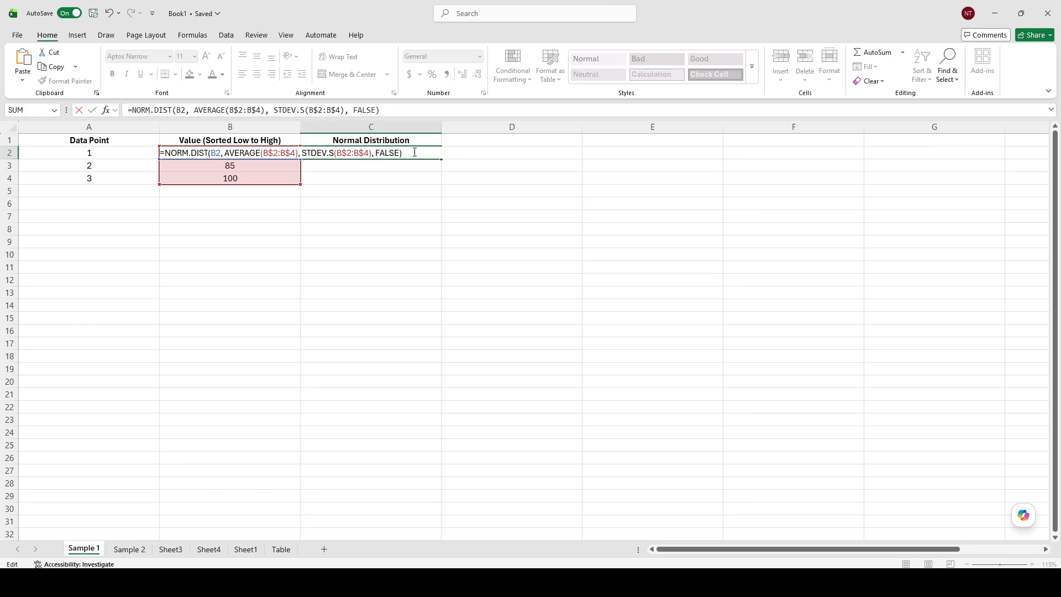
pyautogui.press('Return')
# Fill the C2 normal distribution formula down through C4.
pyautogui.click(418, 187)
pyautogui.click(412, 153)
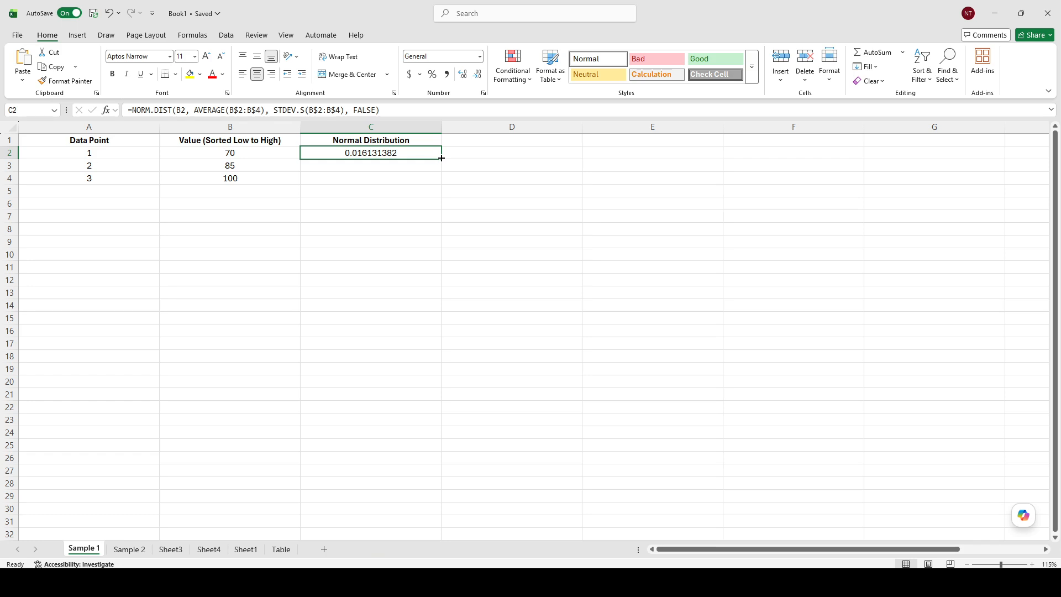
pyautogui.moveTo(442, 158); pyautogui.dragTo(440, 182)
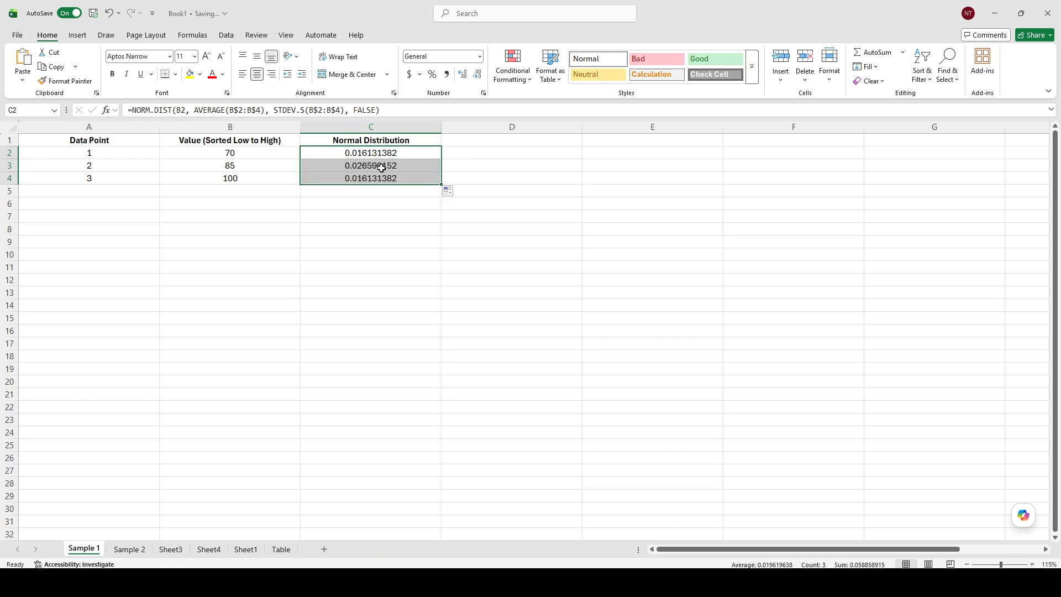
# Inspect the cells and computed normal distribution values in columns B and C.
pyautogui.click(380, 166)
pyautogui.click(379, 176)
pyautogui.click(381, 167)
pyautogui.click(384, 155)
pyautogui.click(224, 203)
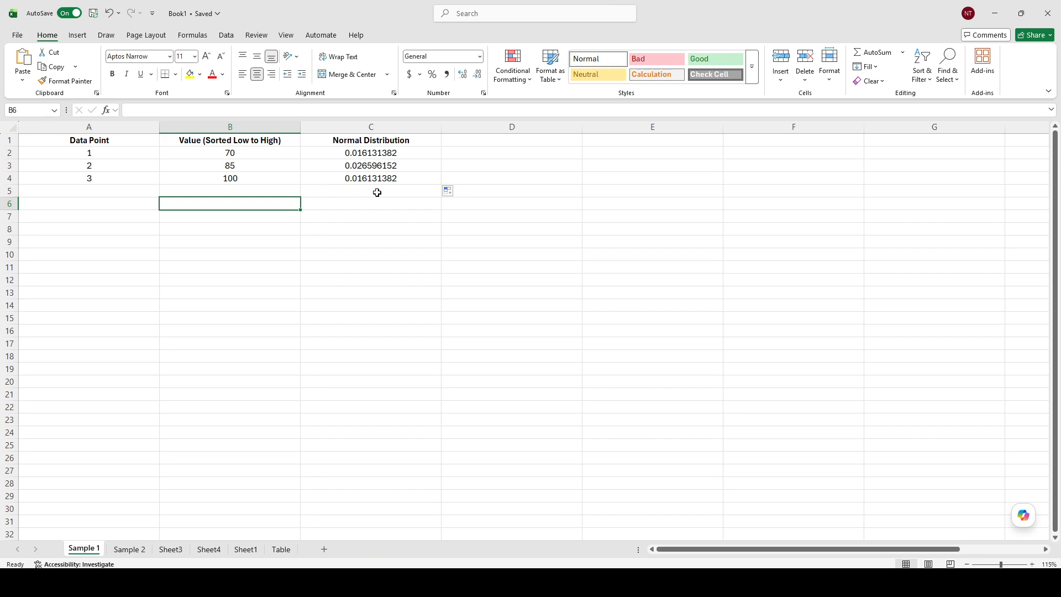
pyautogui.moveTo(371, 152); pyautogui.dragTo(372, 192)
pyautogui.click(307, 215)
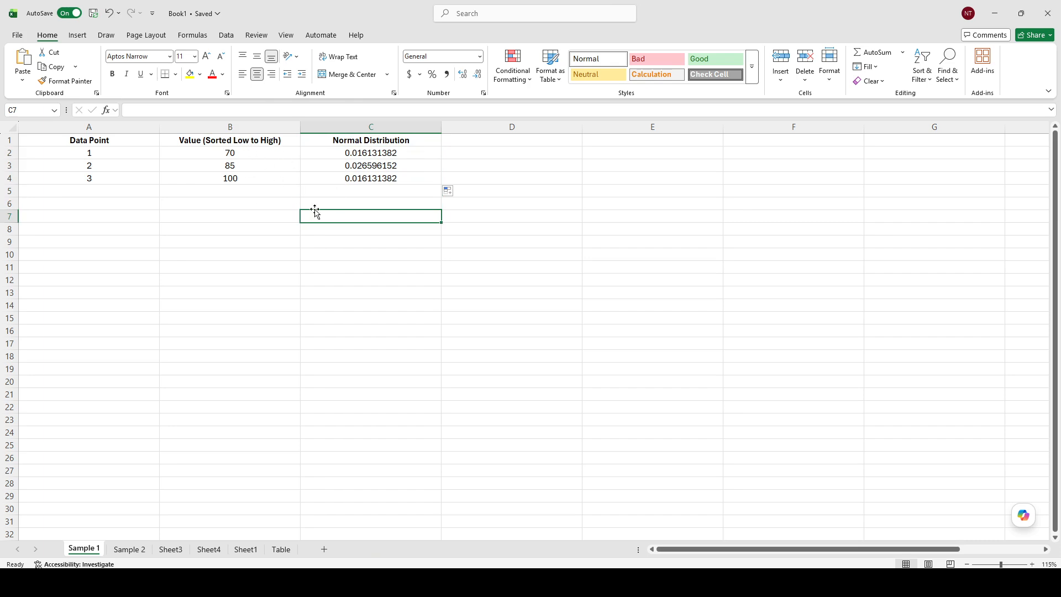
pyautogui.click(248, 145)
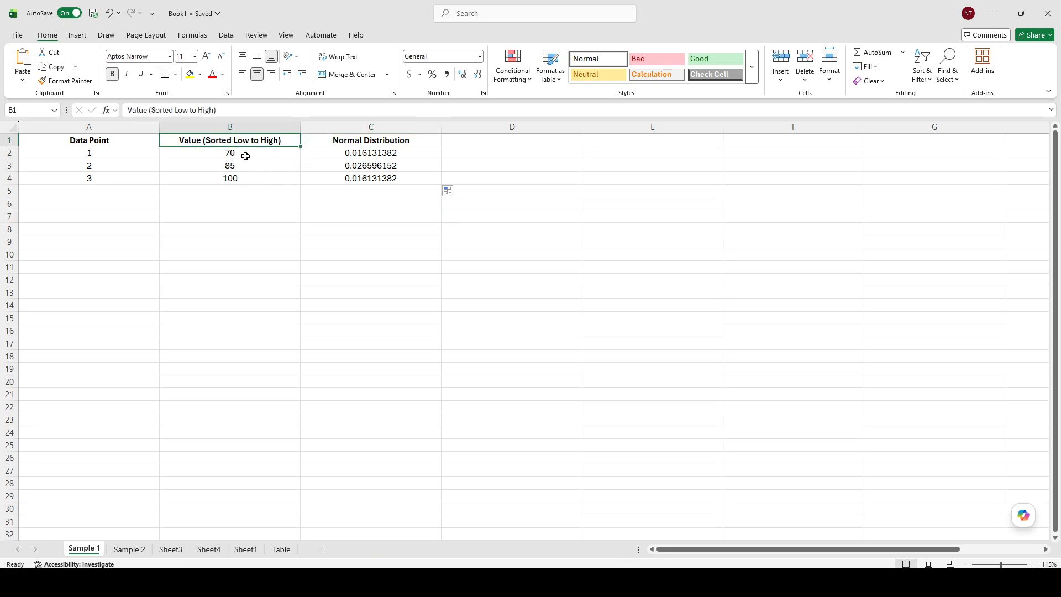
pyautogui.click(377, 141)
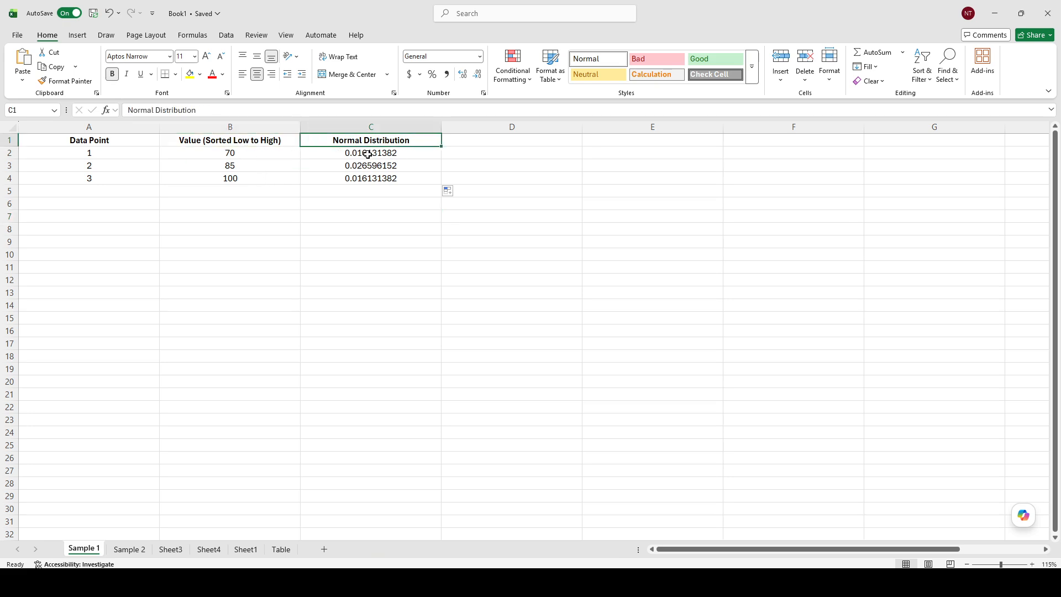
pyautogui.click(303, 214)
# Insert a Scatter with Smooth Lines chart from the range B1:C4.
pyautogui.moveTo(238, 141); pyautogui.dragTo(326, 180)
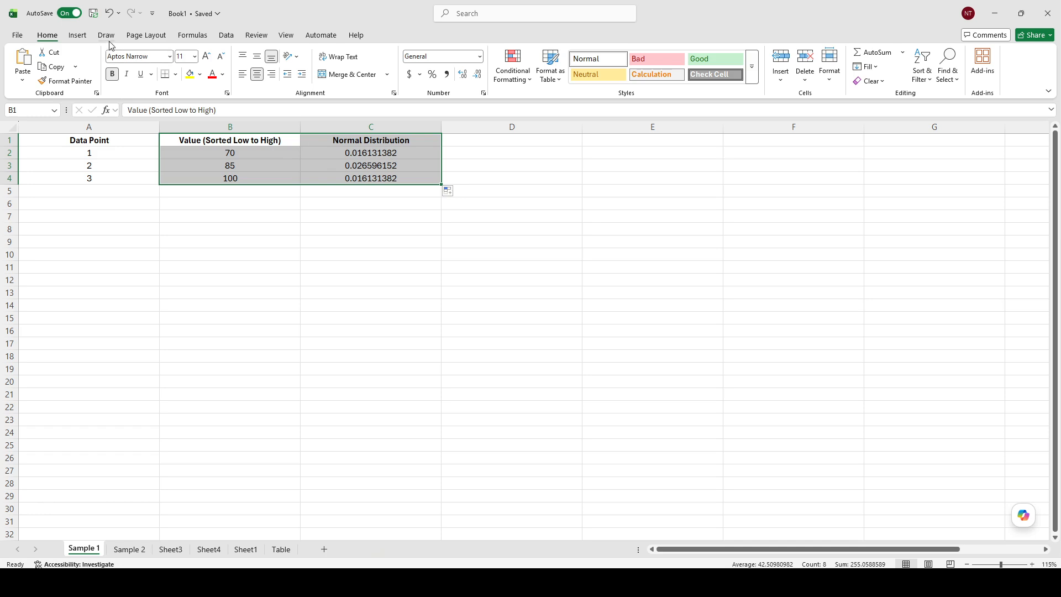
pyautogui.click(83, 39)
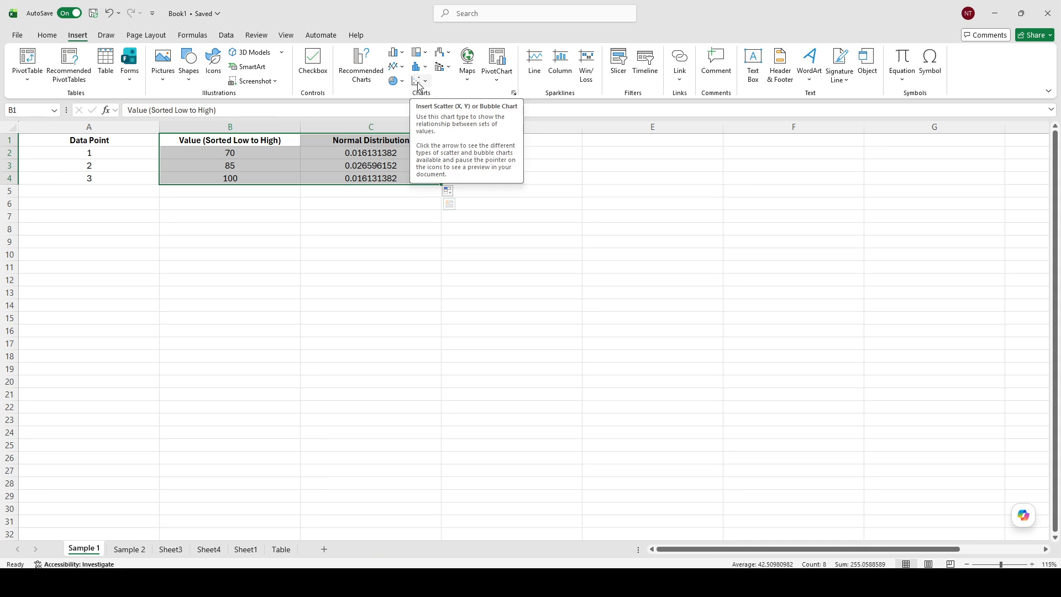
pyautogui.click(419, 83)
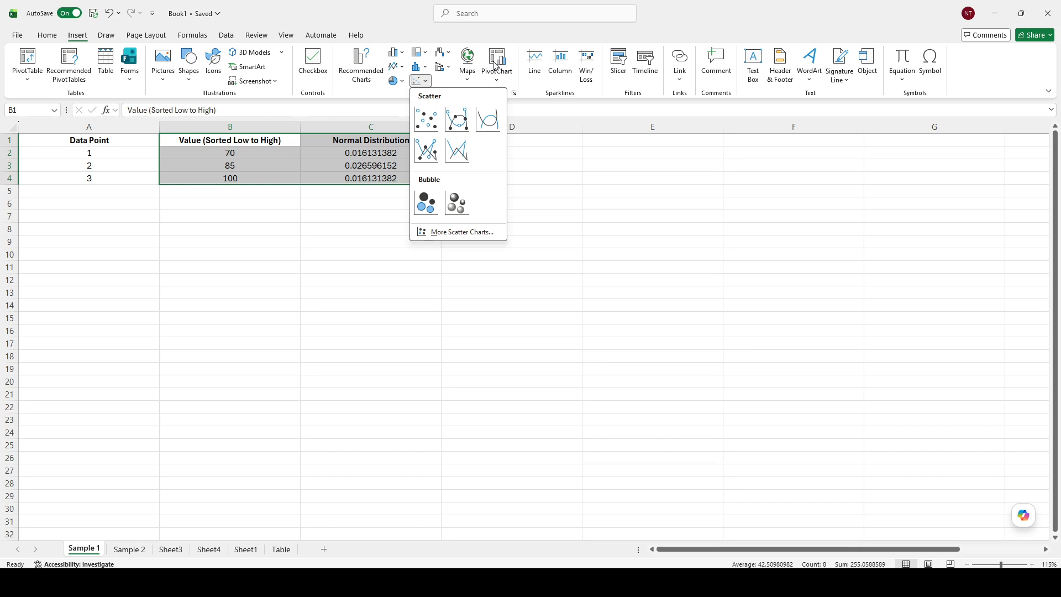
pyautogui.click(484, 122)
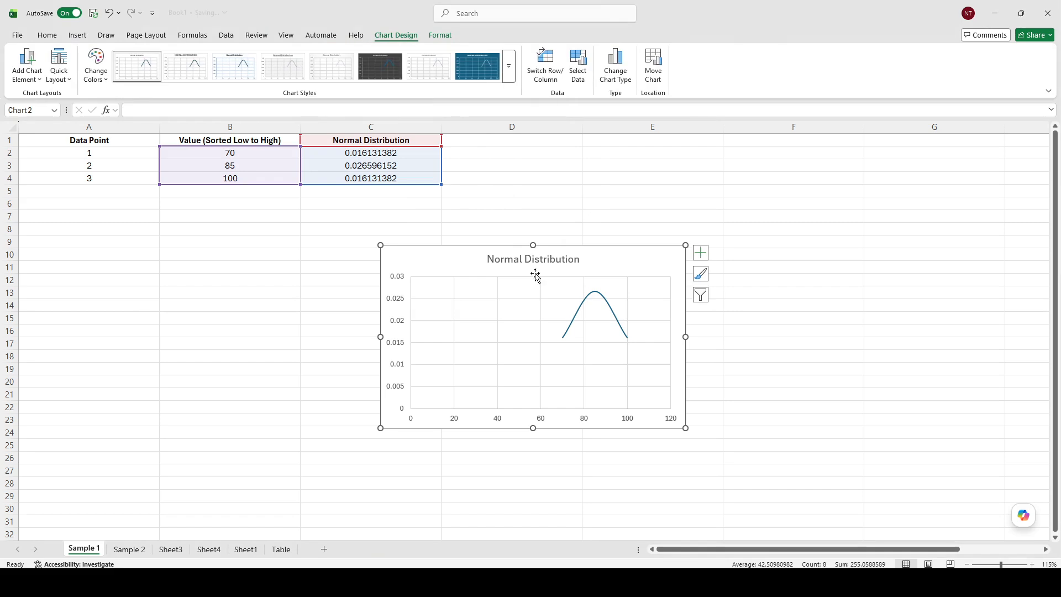
# Move and enlarge the chart so it sits just below the data table.
pyautogui.moveTo(598, 267); pyautogui.dragTo(413, 234)
pyautogui.moveTo(500, 395); pyautogui.dragTo(645, 503)
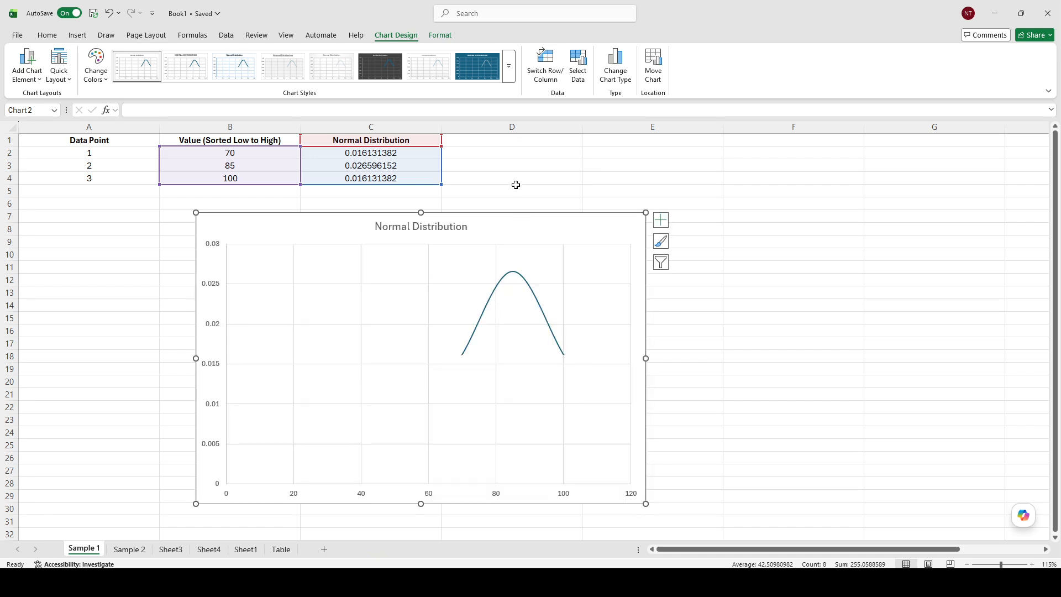
pyautogui.moveTo(519, 221); pyautogui.dragTo(410, 198)
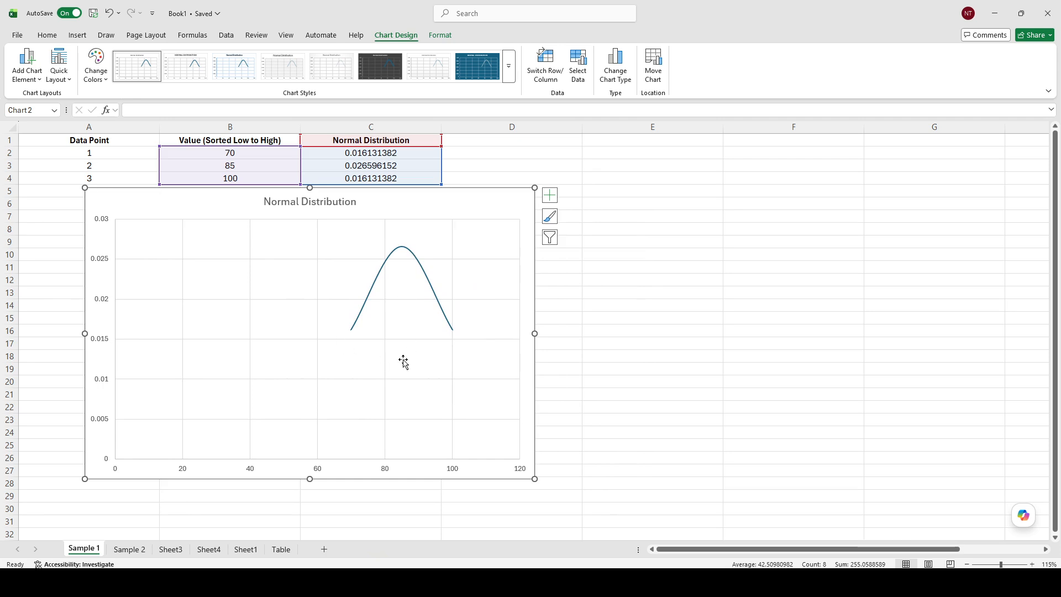